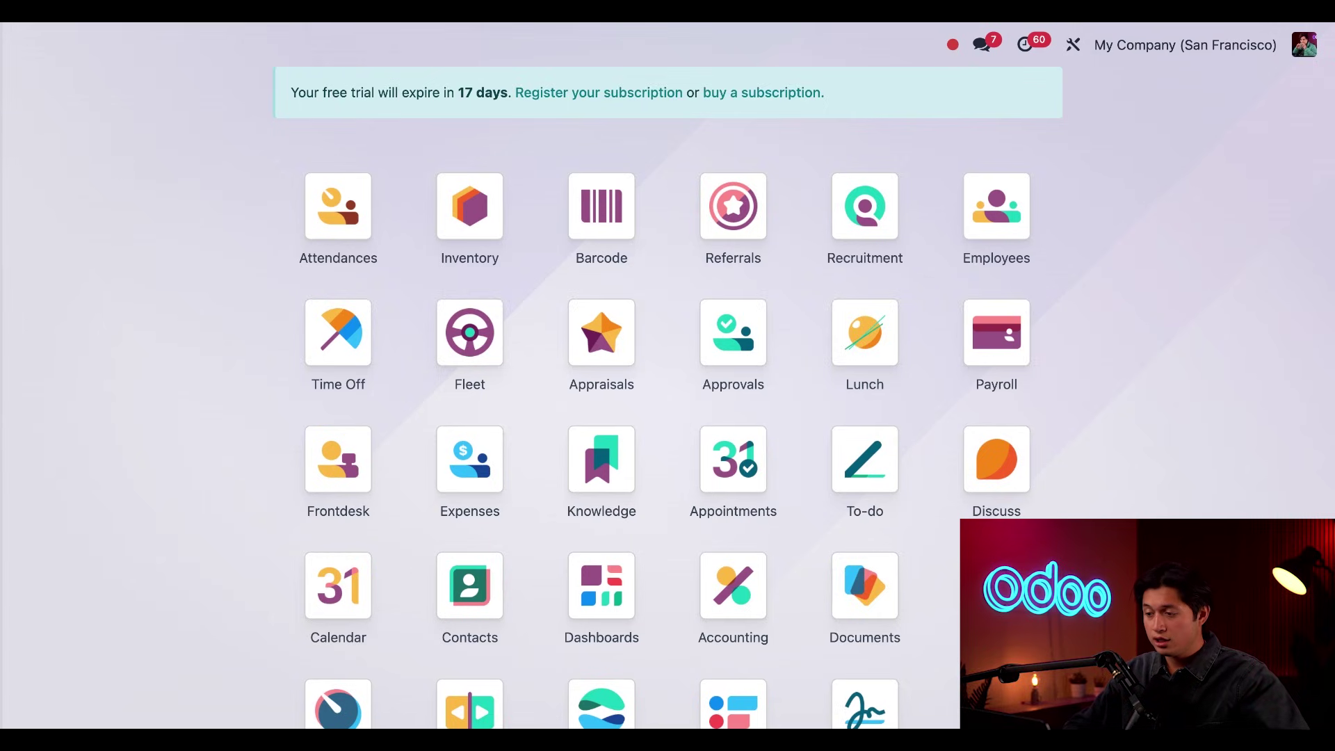
Check in from the top-bar attendance panel and confirm the 9:39 AM check-in time.
click(952, 45)
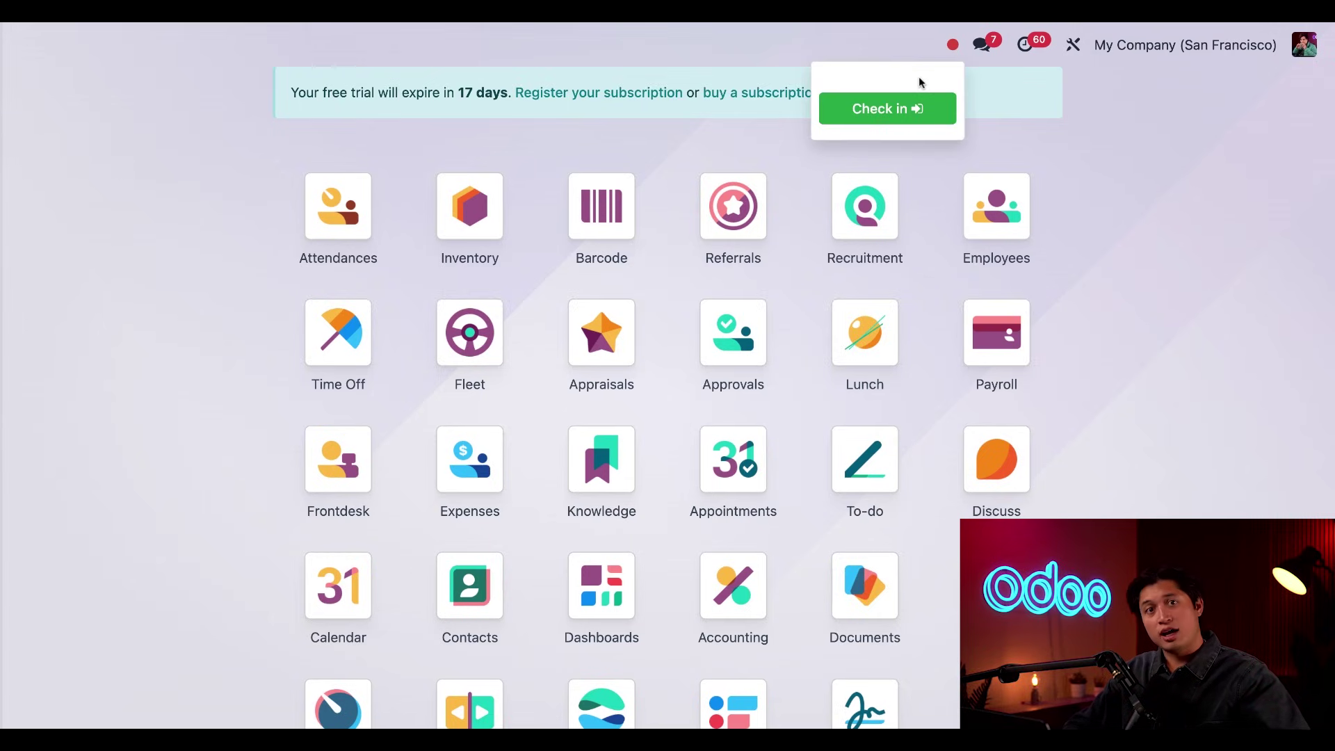
click(906, 114)
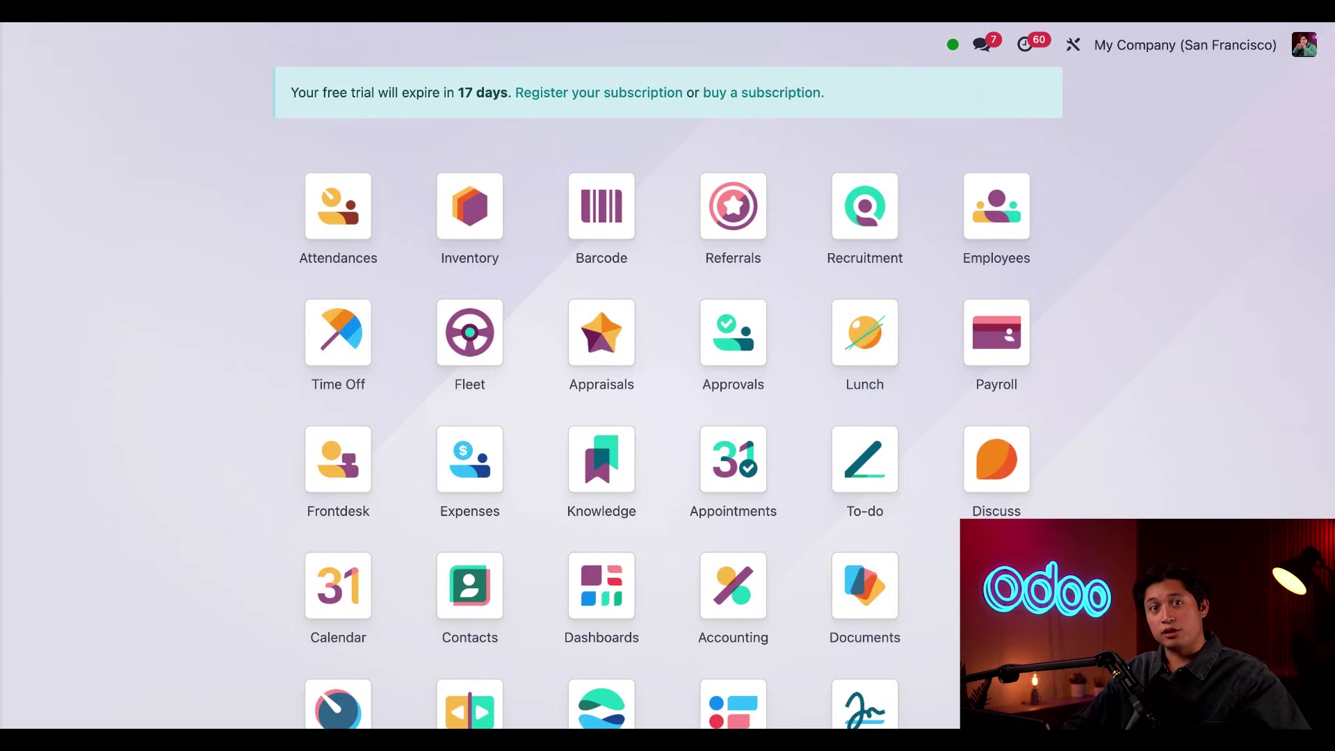
click(953, 45)
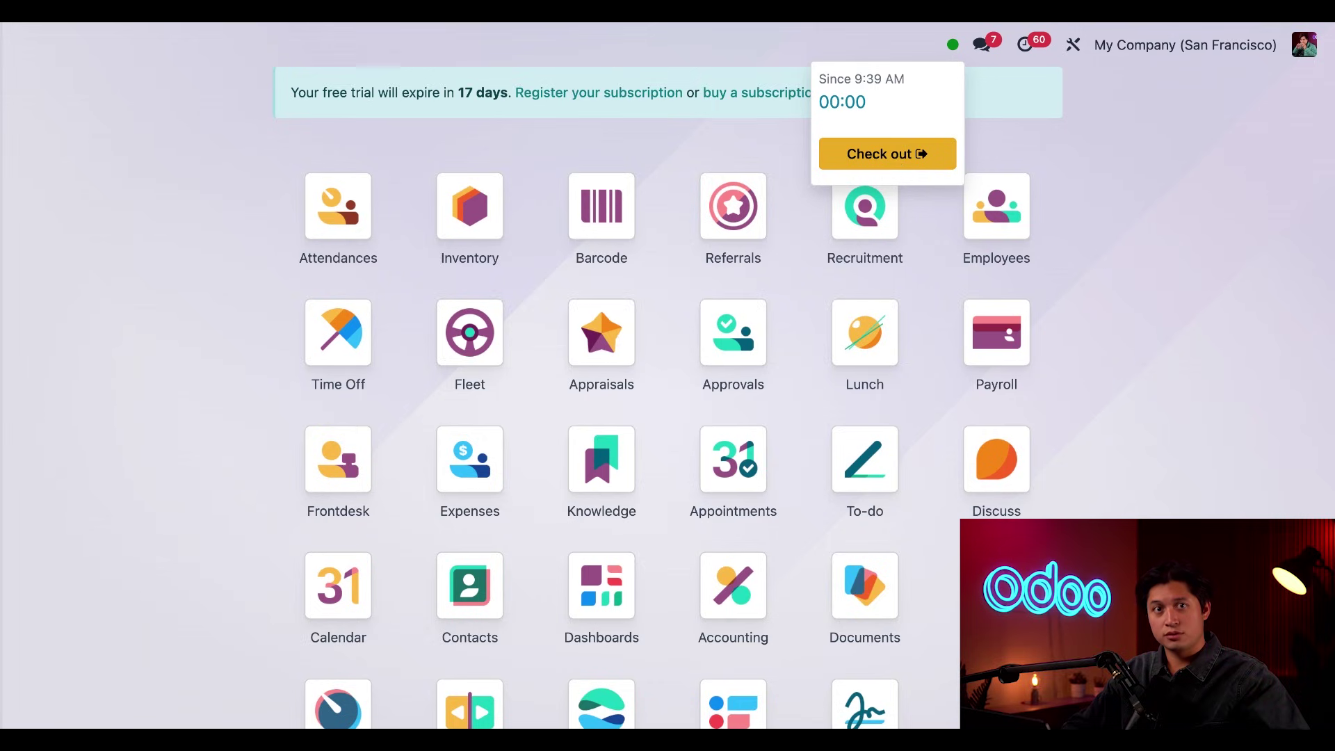
Close the attendance panel and go to Attendances Configuration > Settings.
click(519, 142)
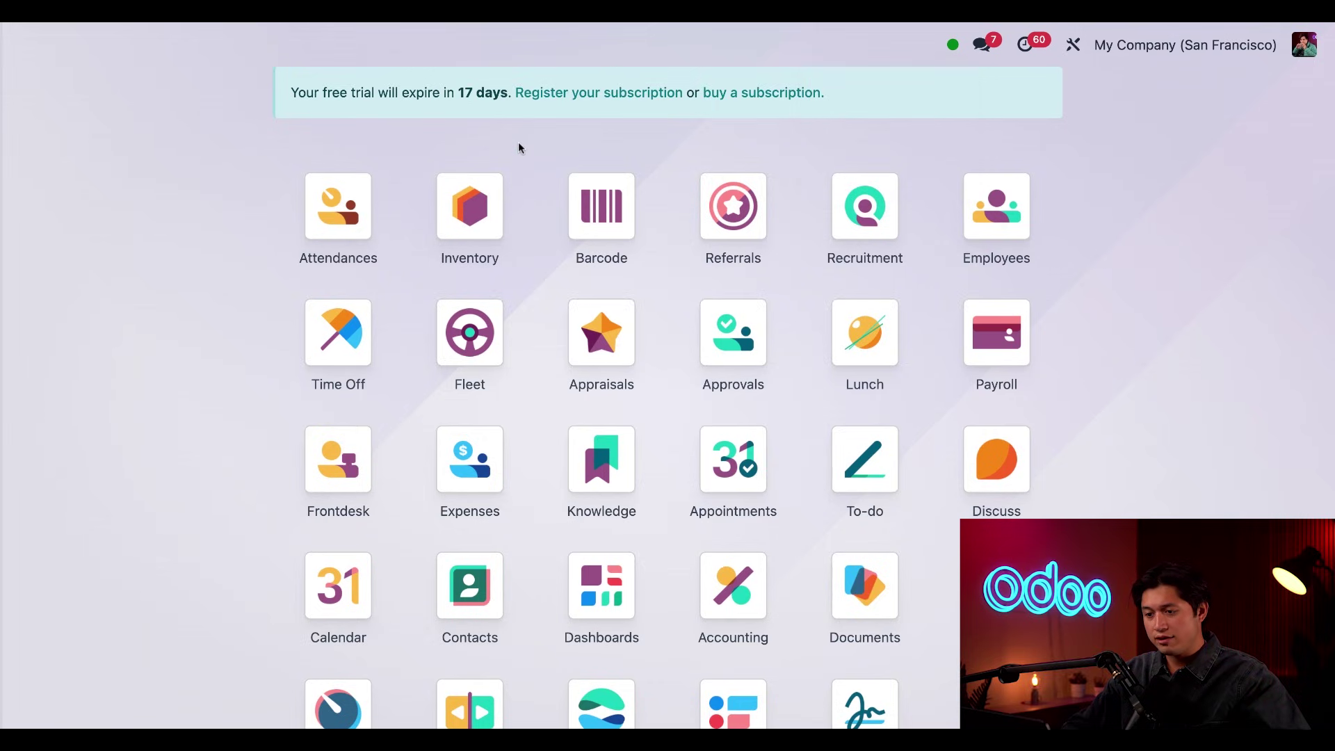
click(338, 203)
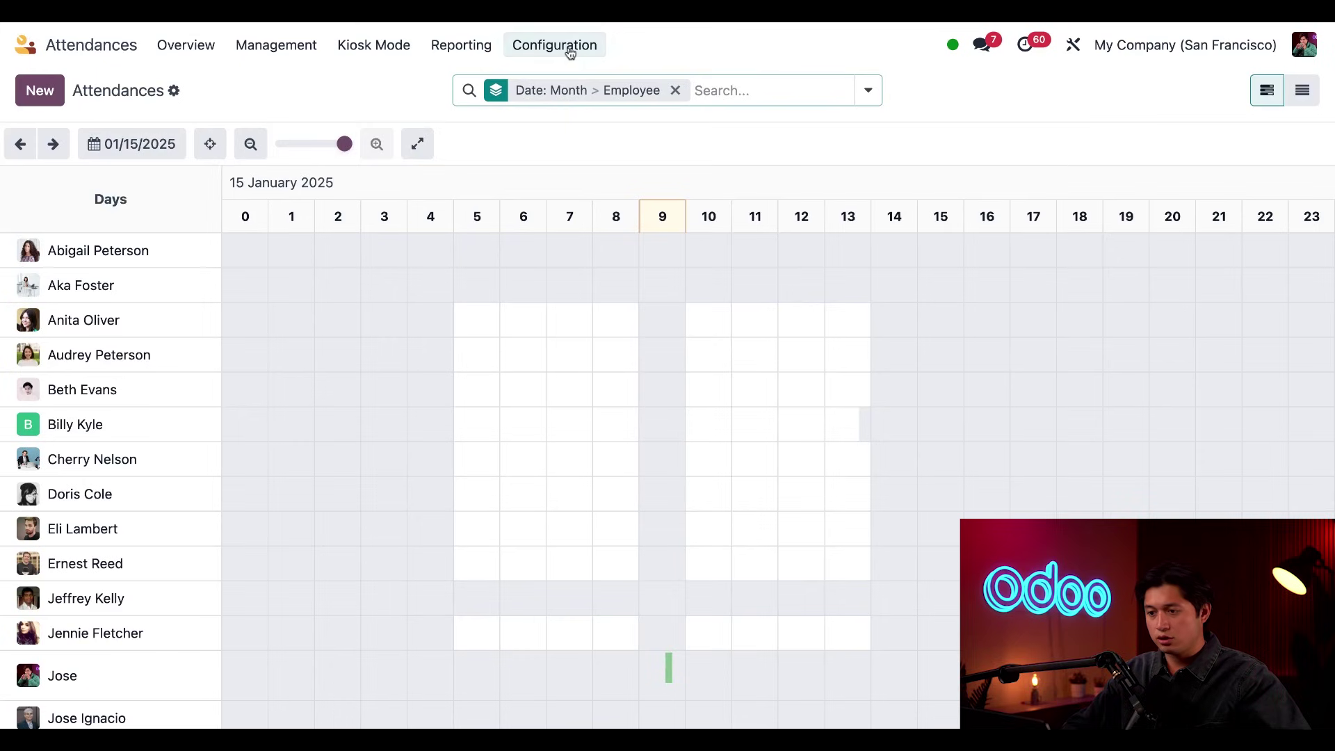
click(570, 49)
click(529, 124)
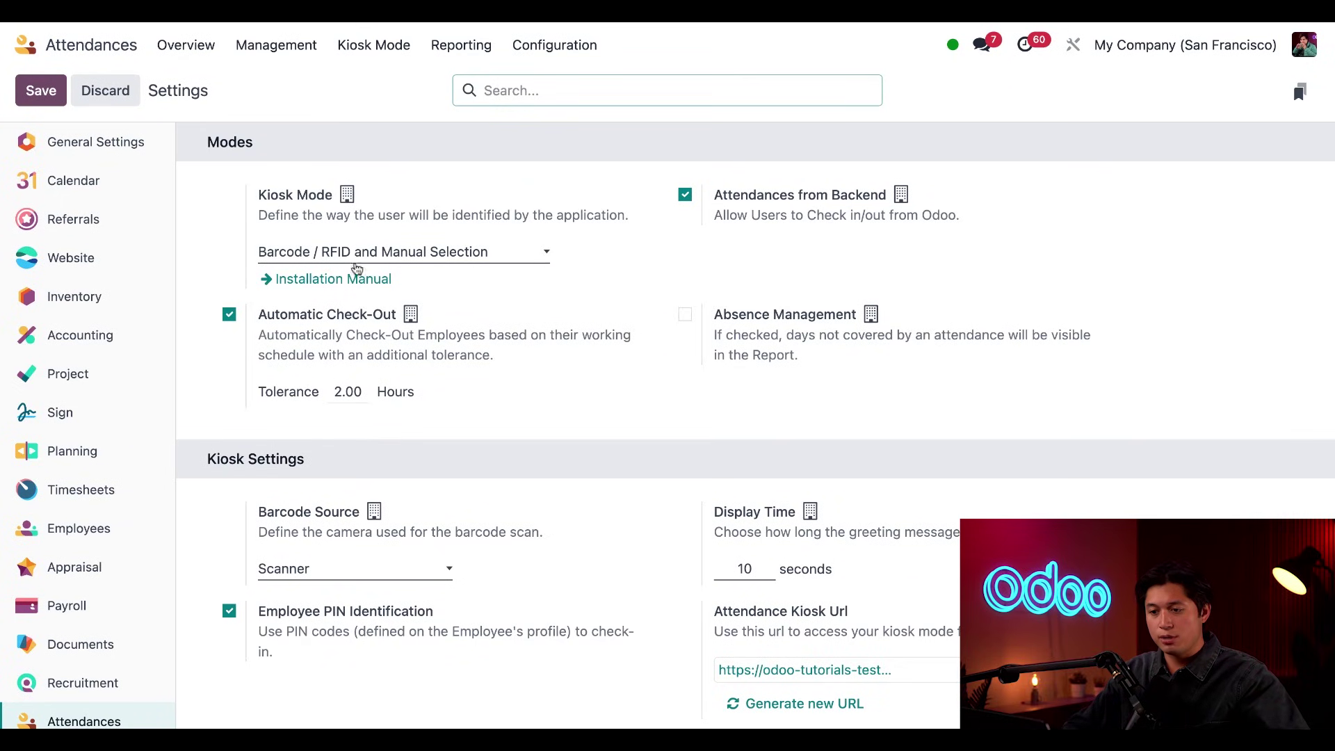
scroll(358, 271, down, 1)
scroll(358, 271, up, 1)
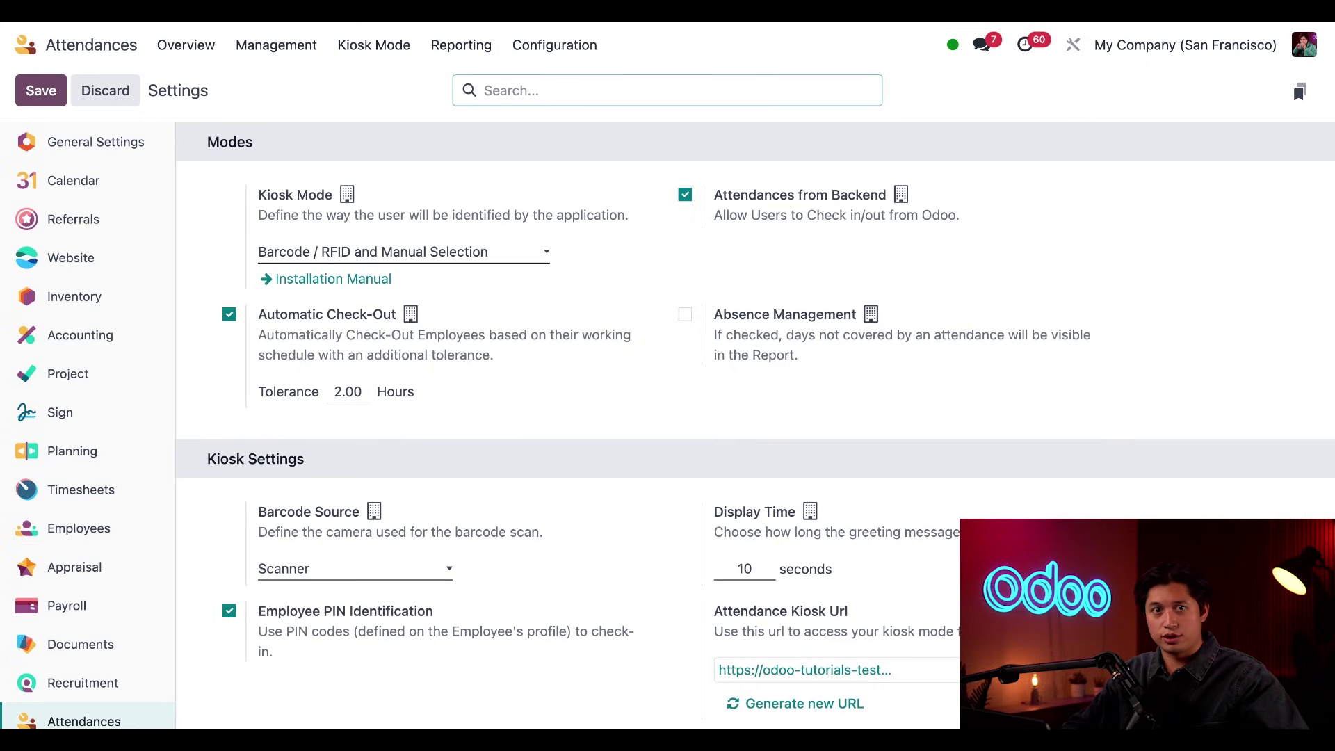
scroll(605, 444, down, 5)
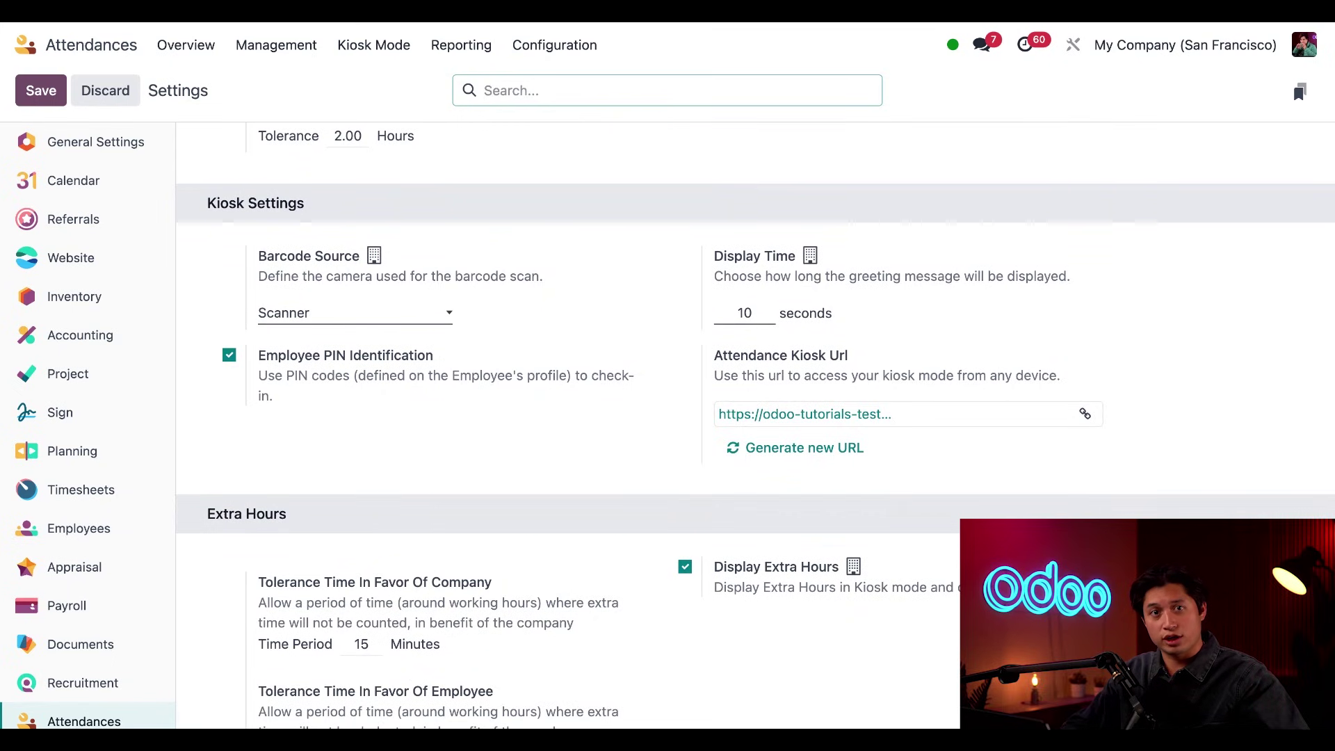
click(308, 320)
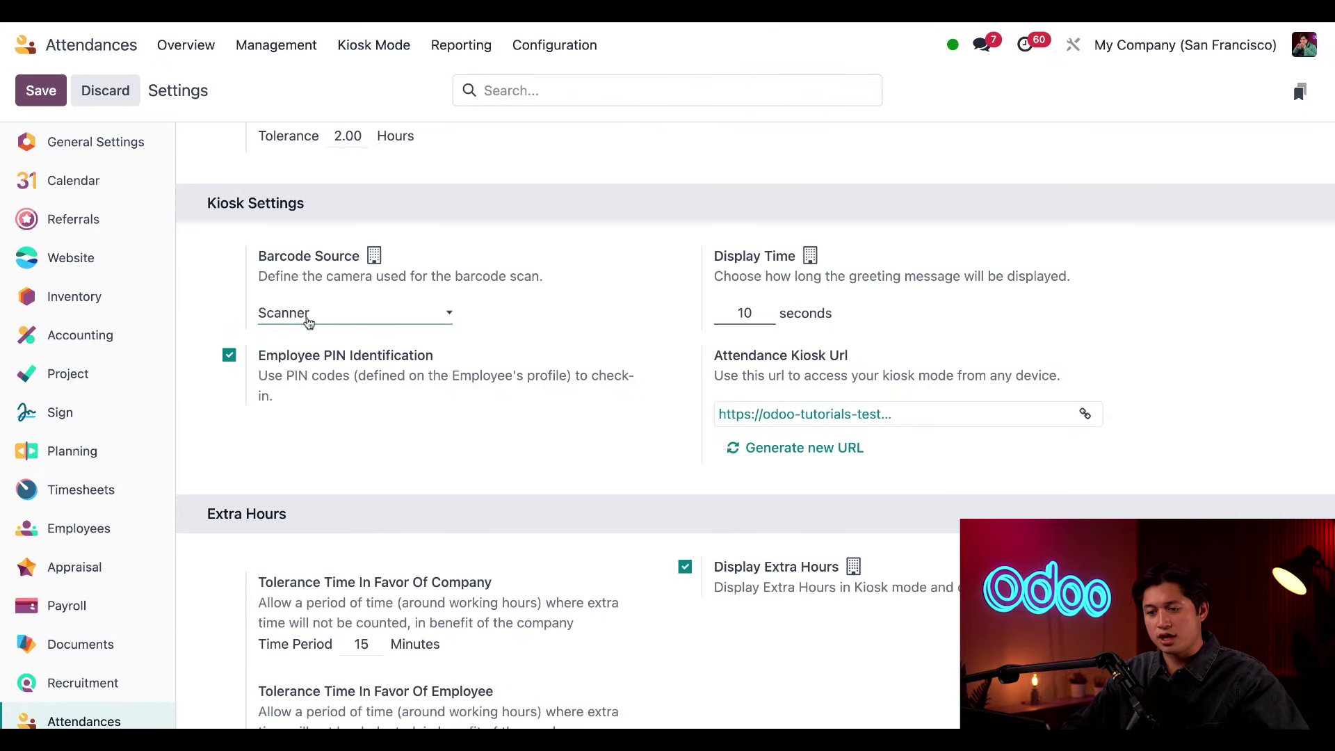
click(337, 328)
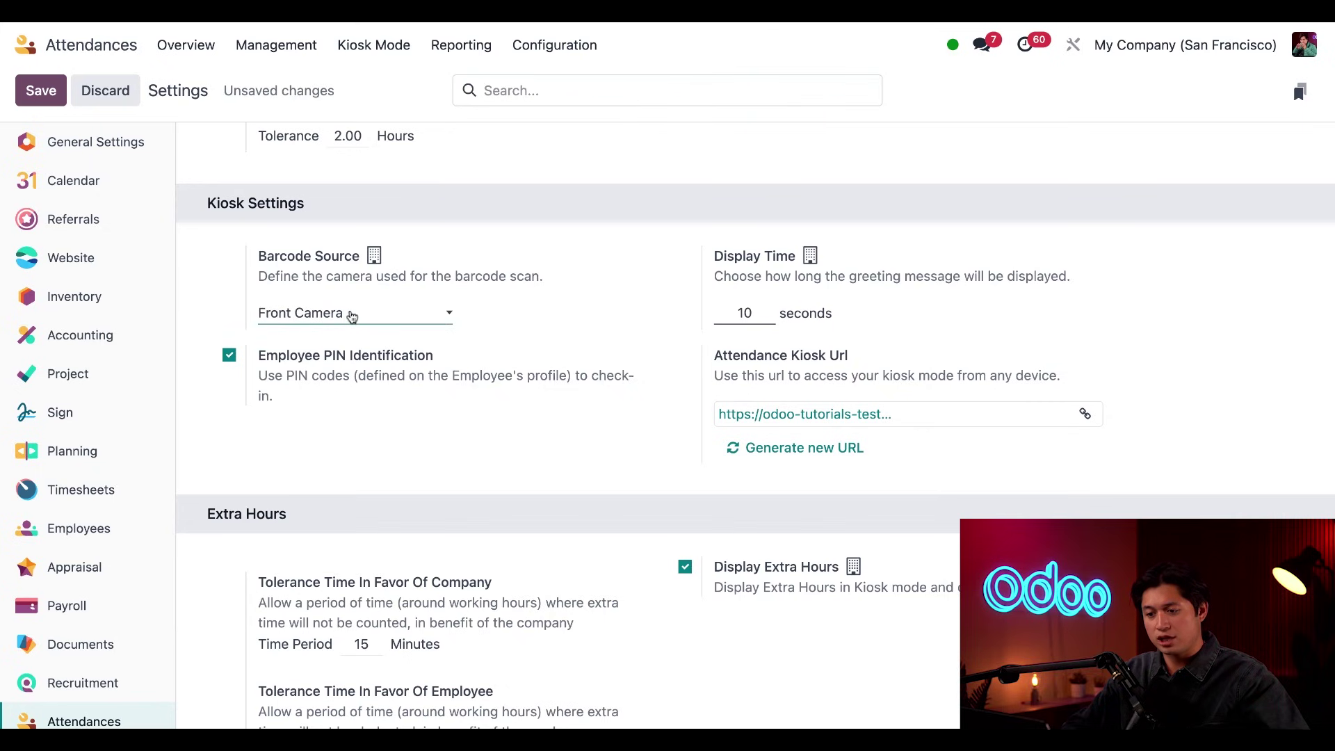
click(352, 317)
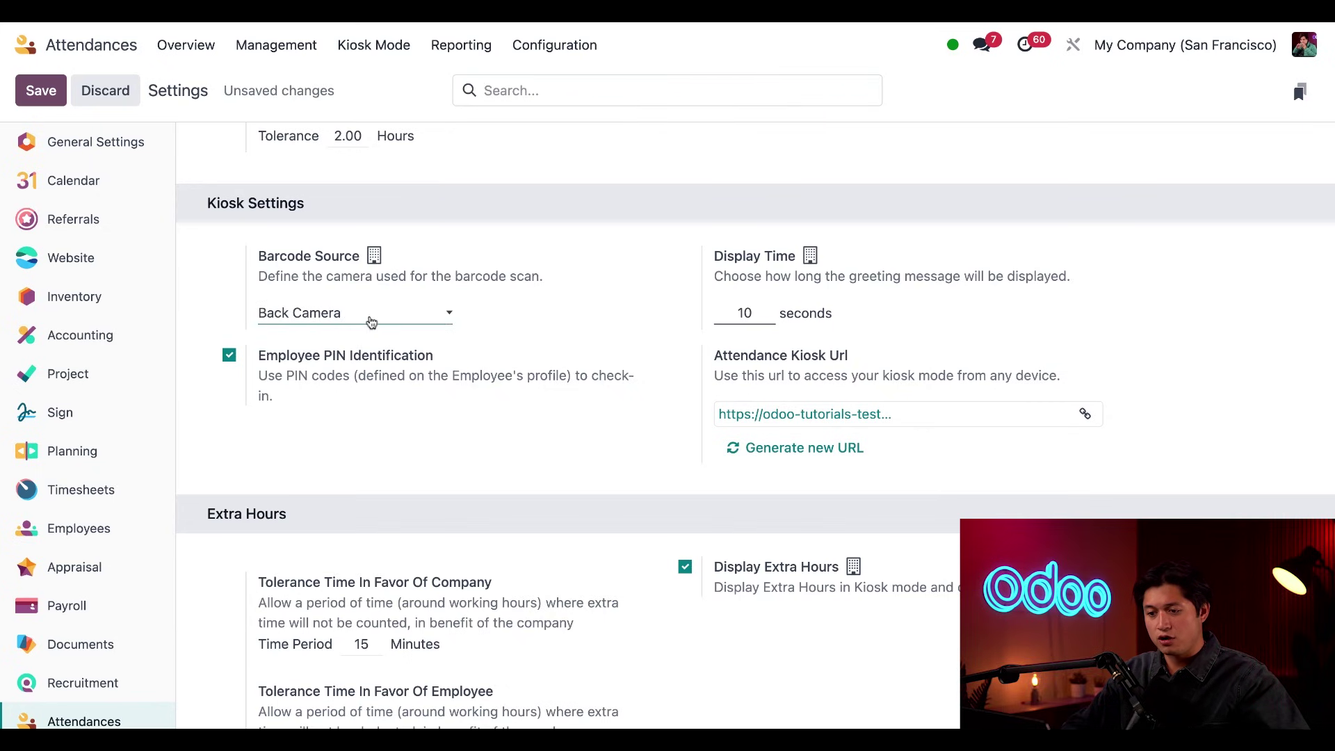
click(371, 322)
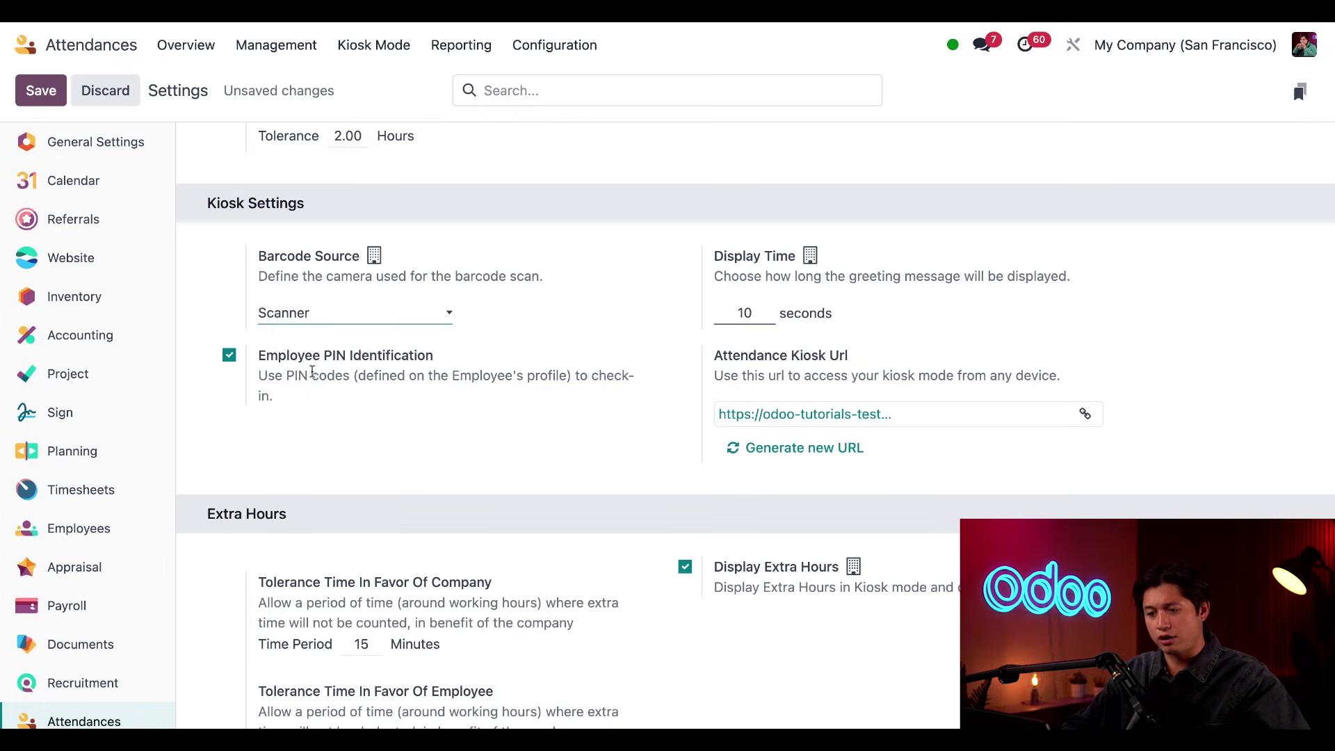
mouse_move(381, 396)
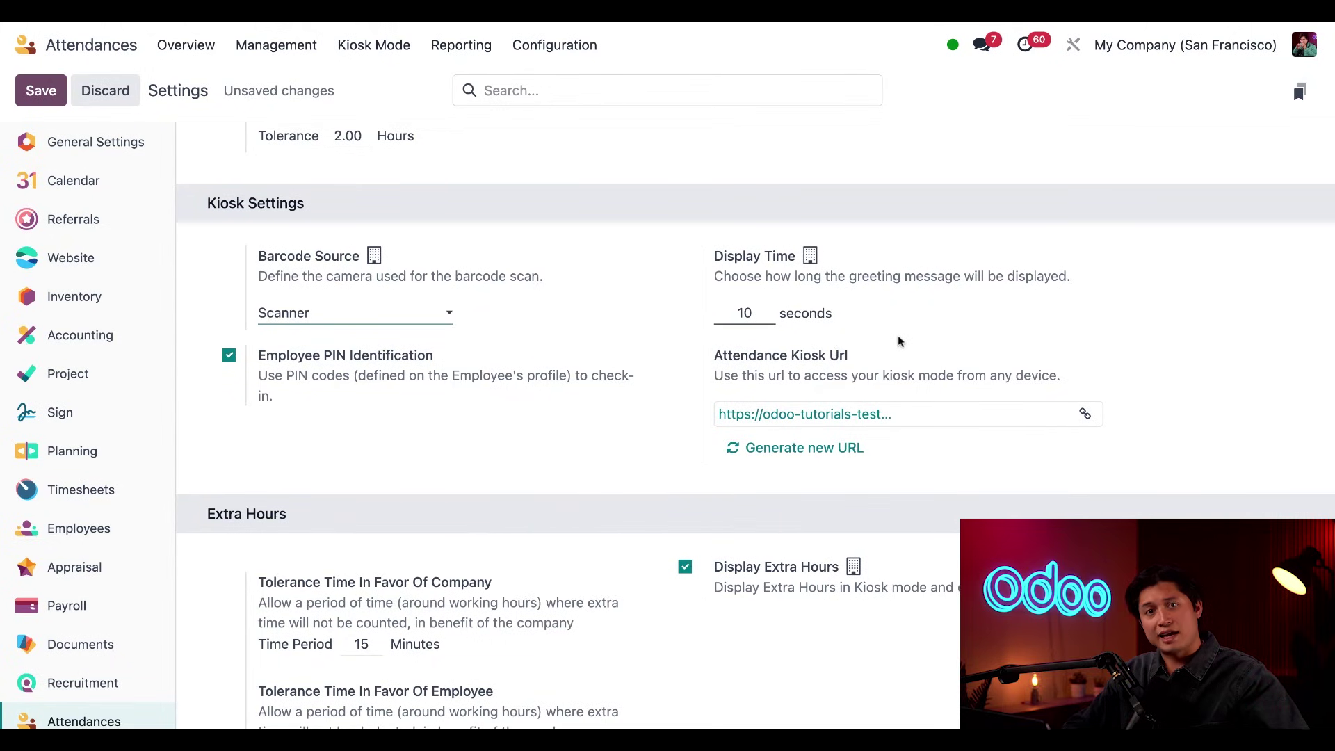
scroll(899, 335, down, 1)
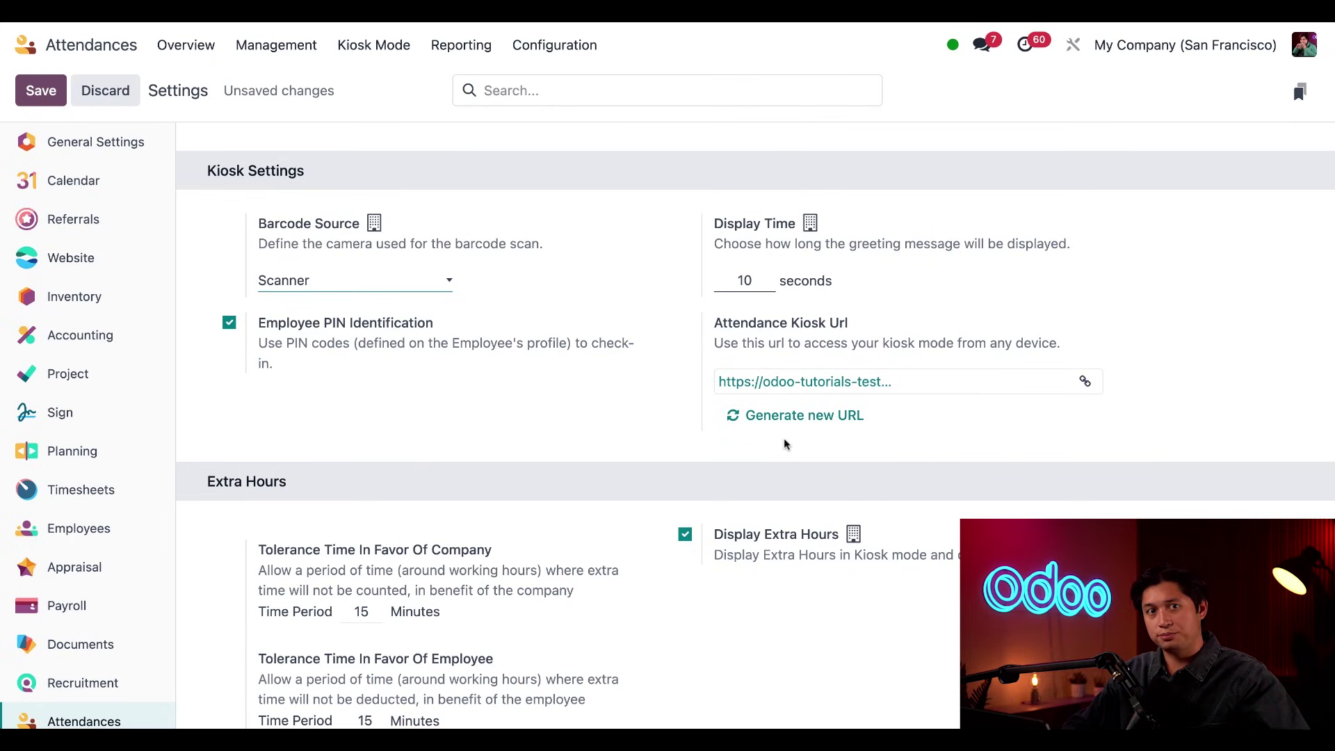
scroll(784, 443, down, 3)
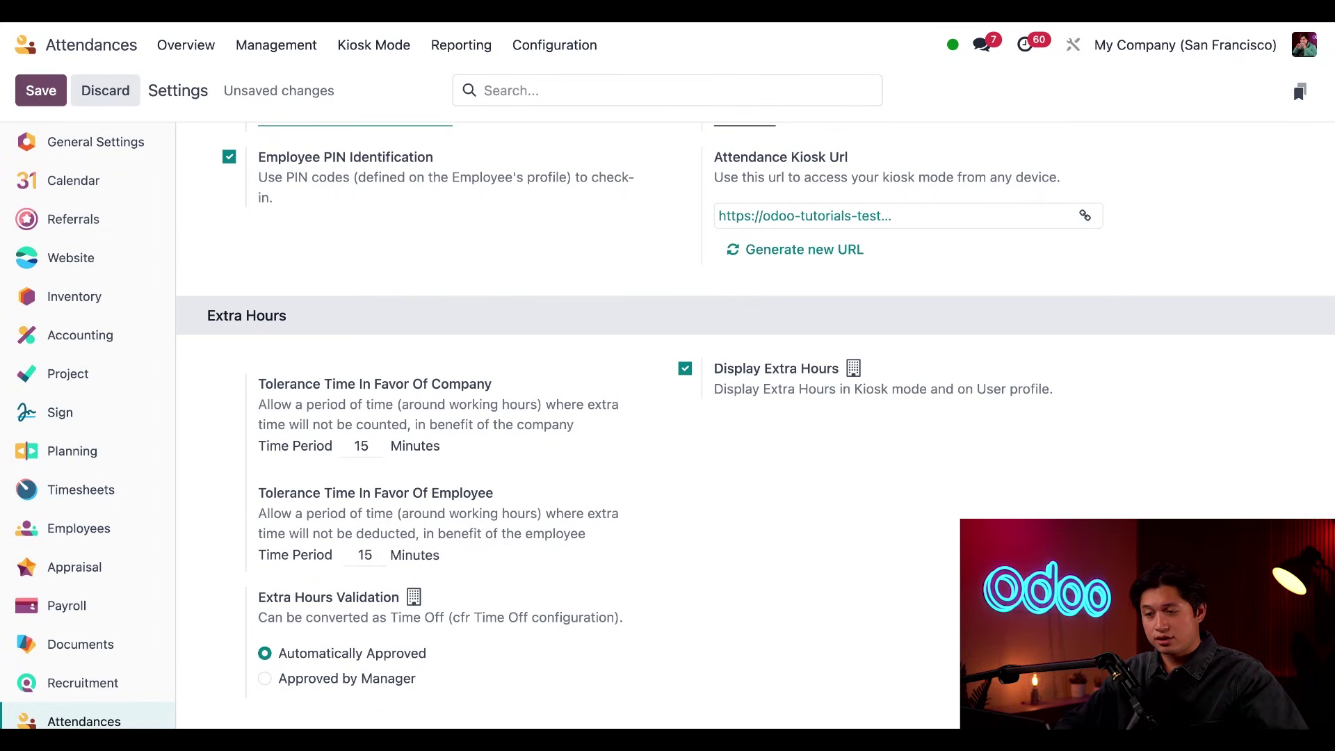
Start the attendance Kiosk Mode from the Attendances top menu.
click(384, 53)
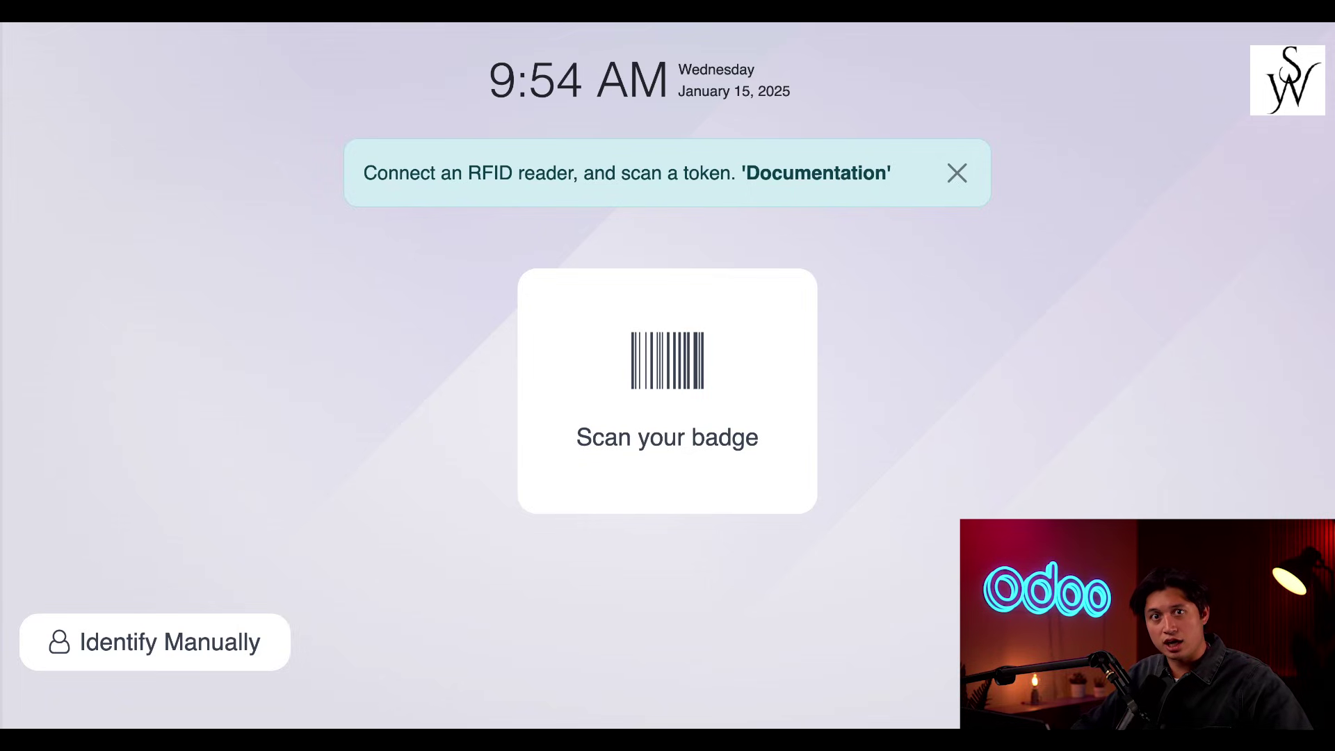
Identify manually at the kiosk by searching the employee's name and selecting the Marketing Manager.
click(151, 652)
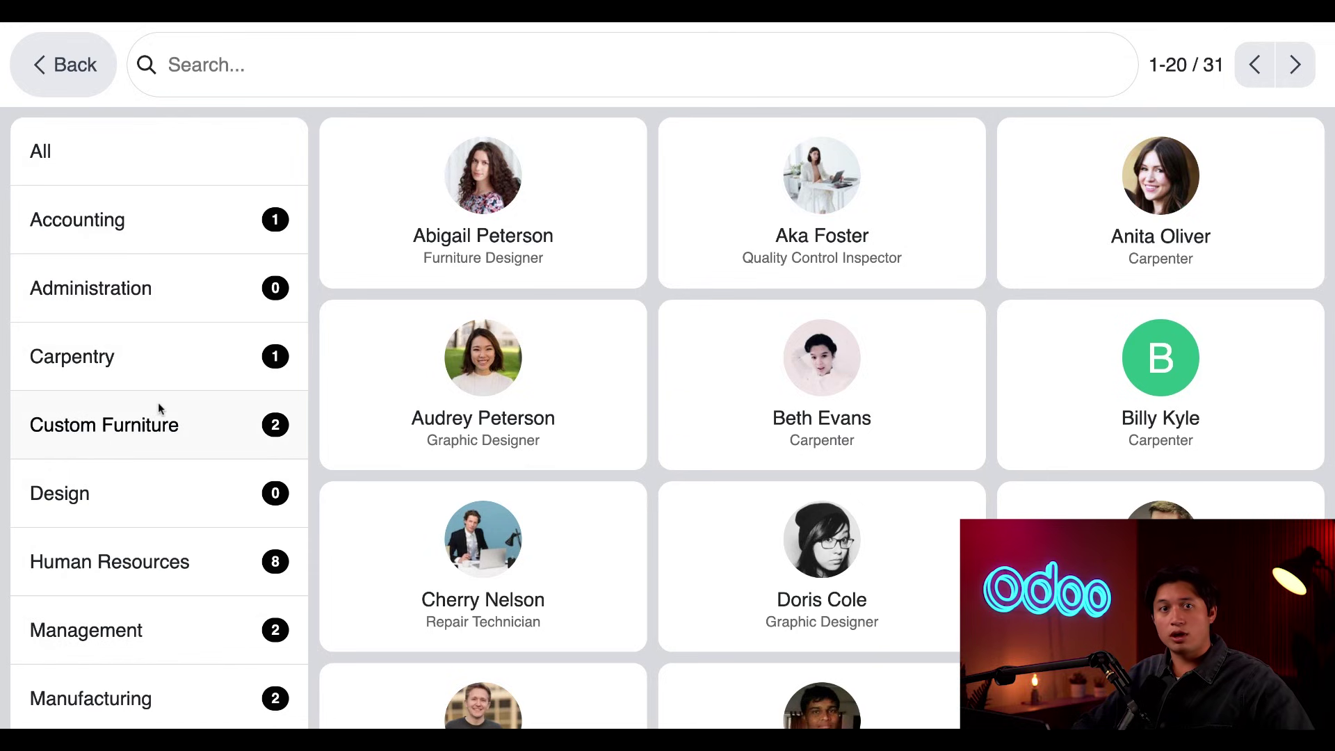
click(324, 64)
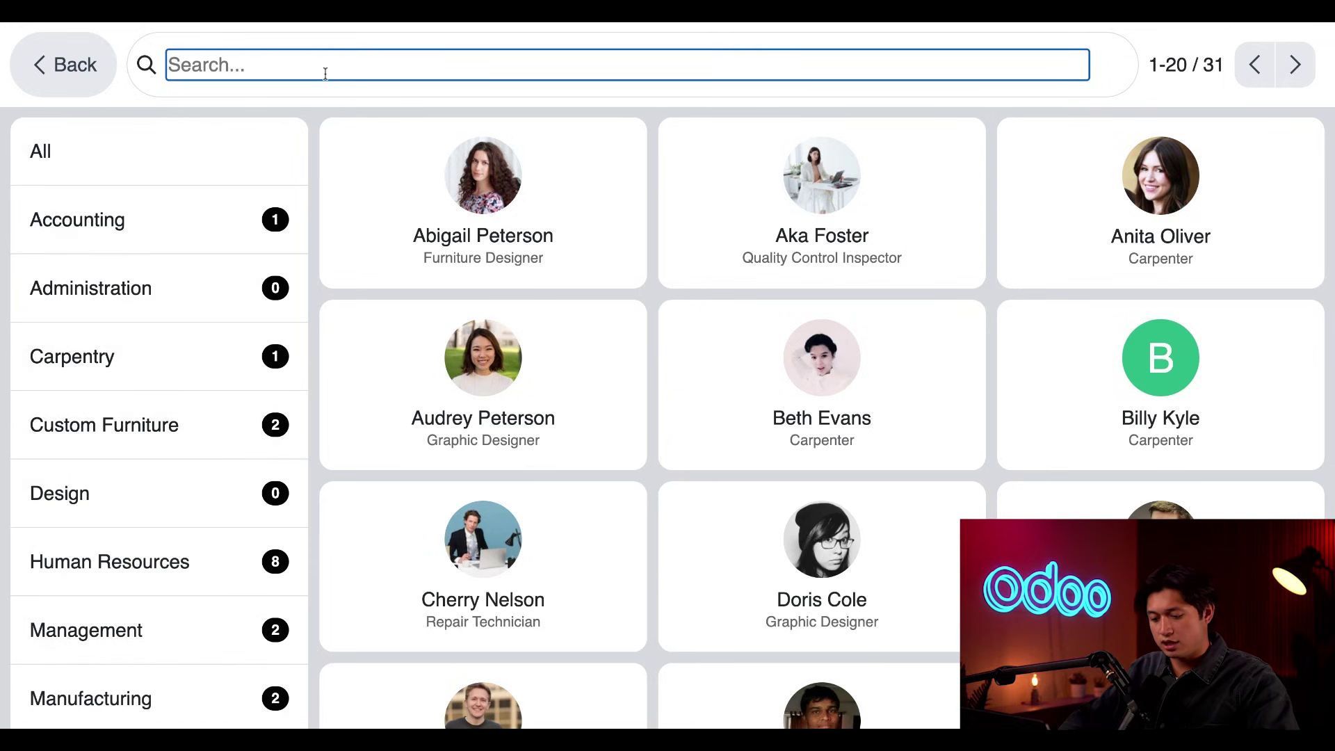
text(nathan)
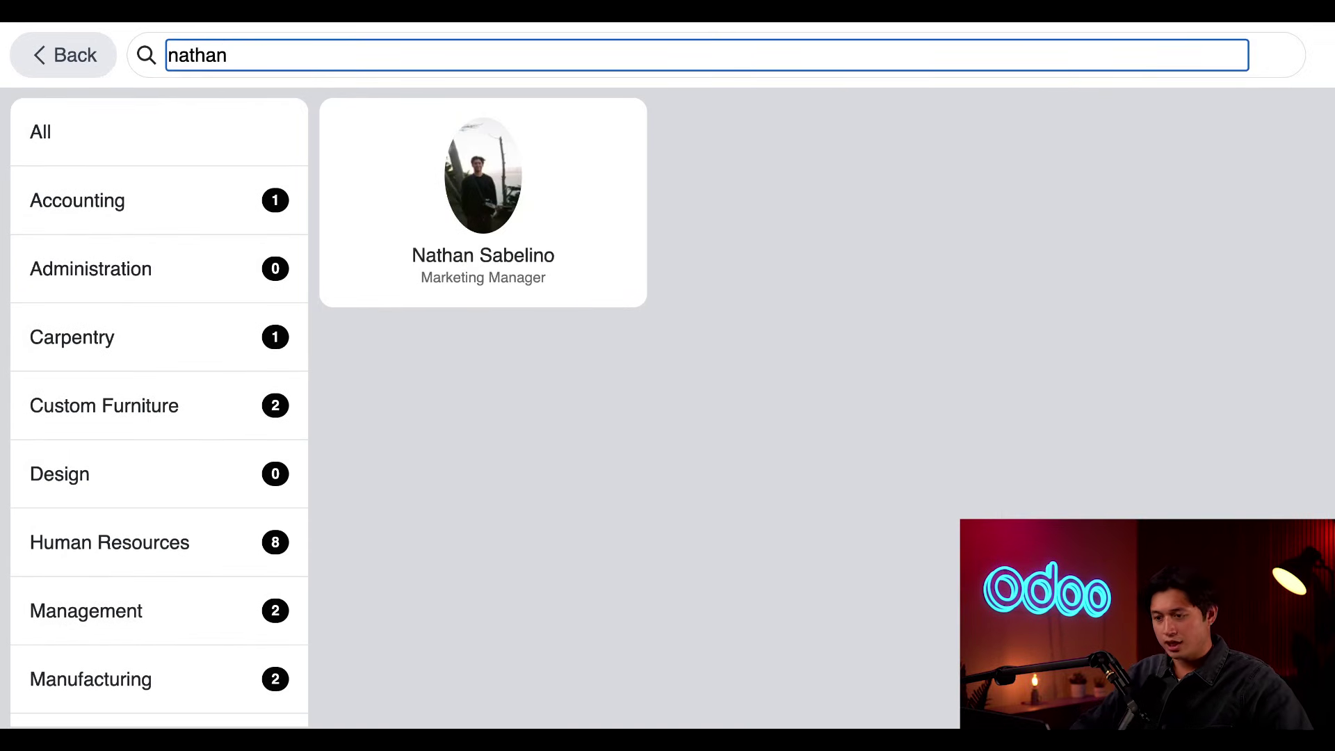
click(544, 188)
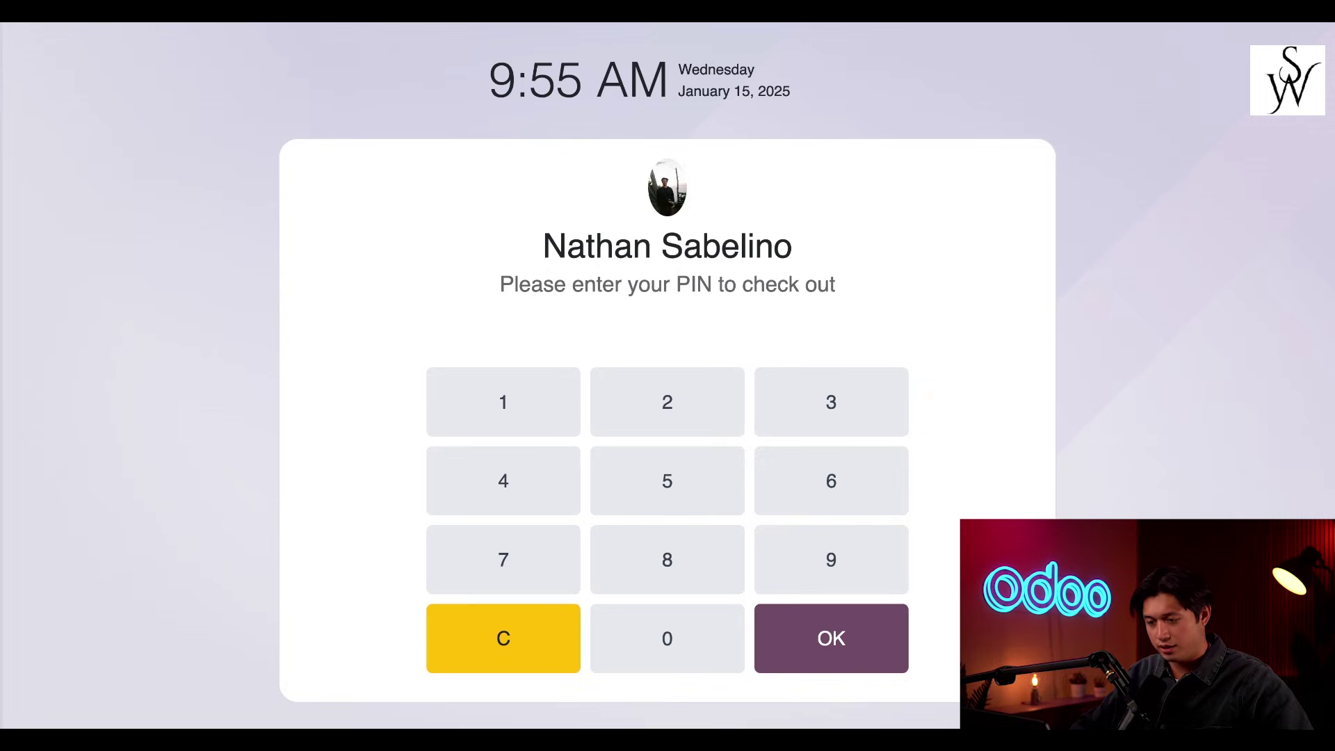
Enter the employee's four-digit PIN to check out, then dismiss the Goodbye summary.
click(524, 408)
click(612, 407)
click(811, 394)
click(536, 475)
click(820, 642)
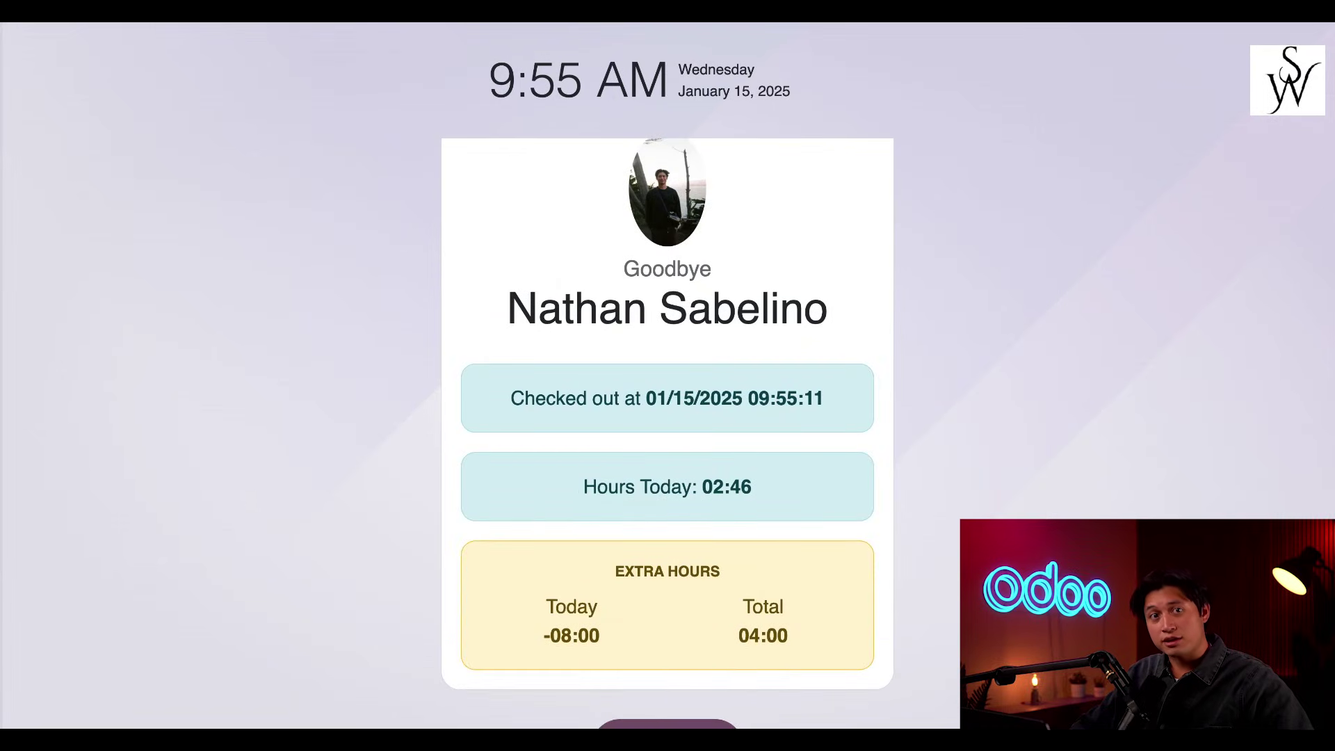
scroll(874, 601, down, 2)
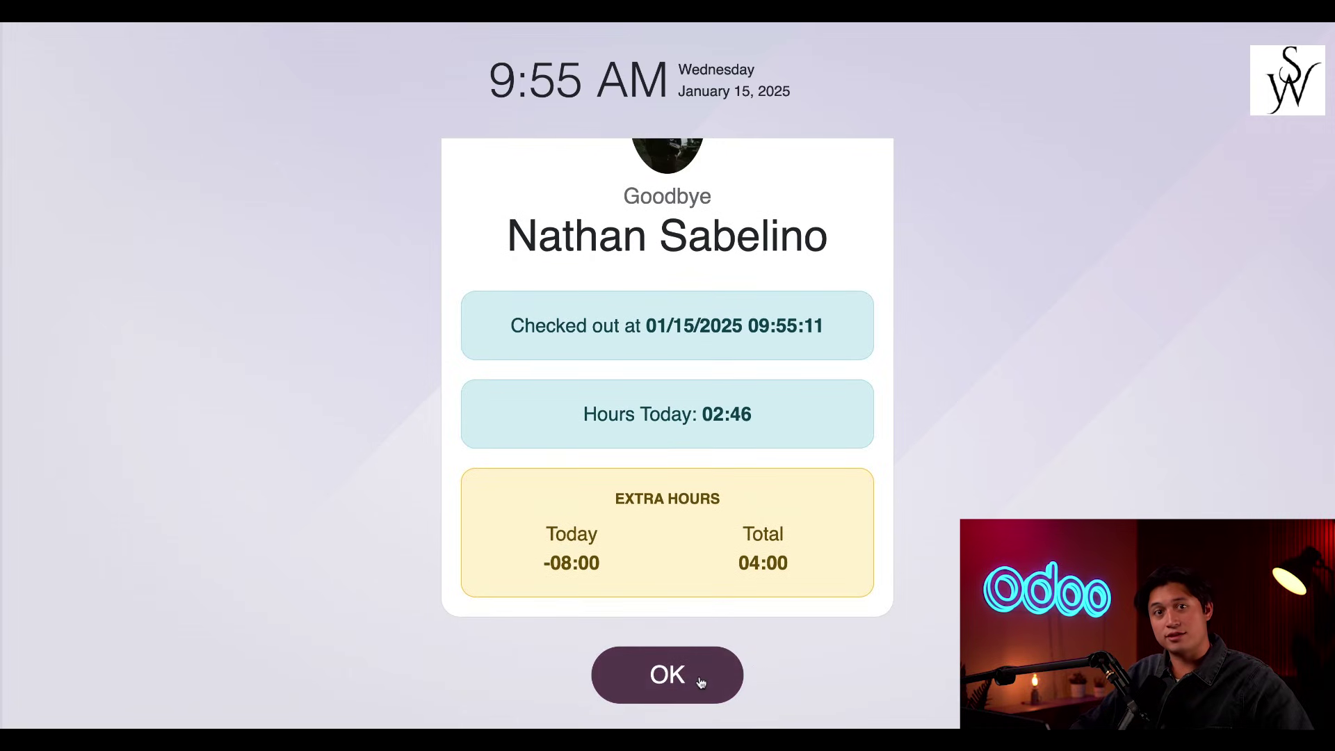
click(700, 682)
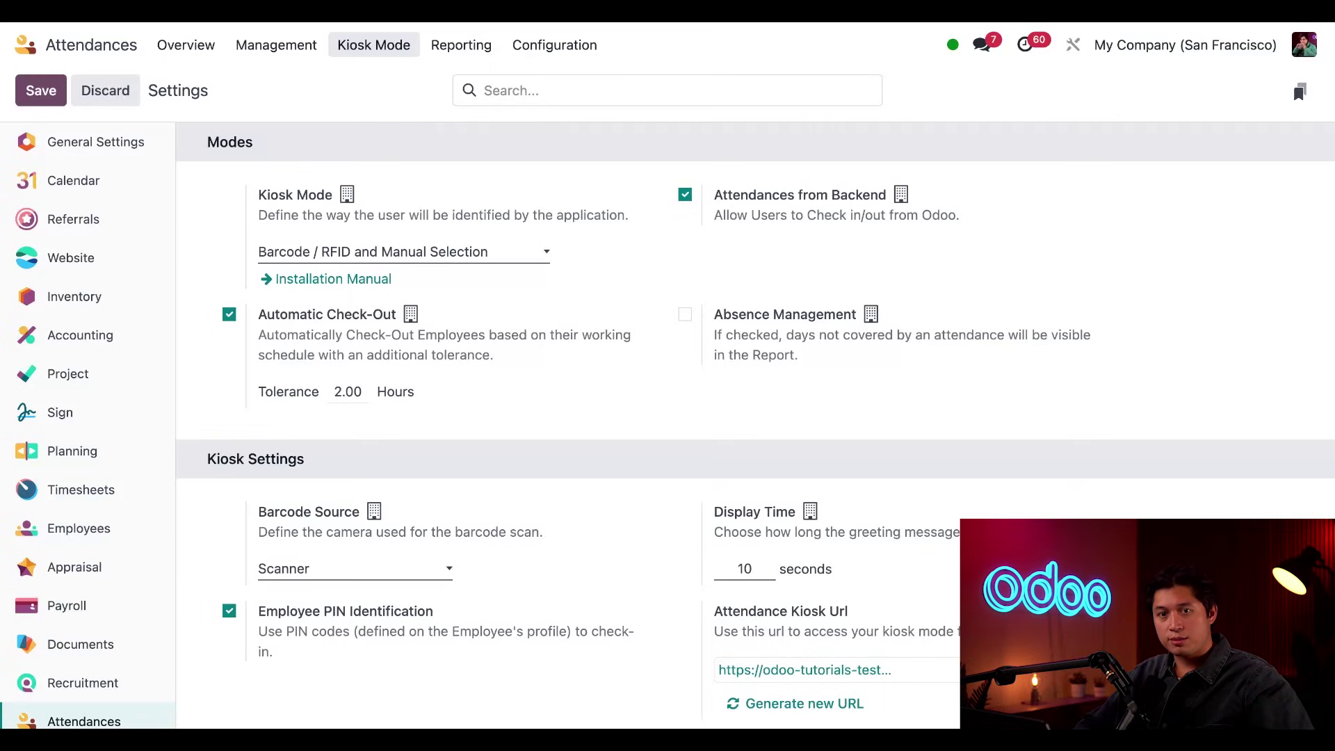
Return to the home menu and launch the Inventory app.
click(27, 44)
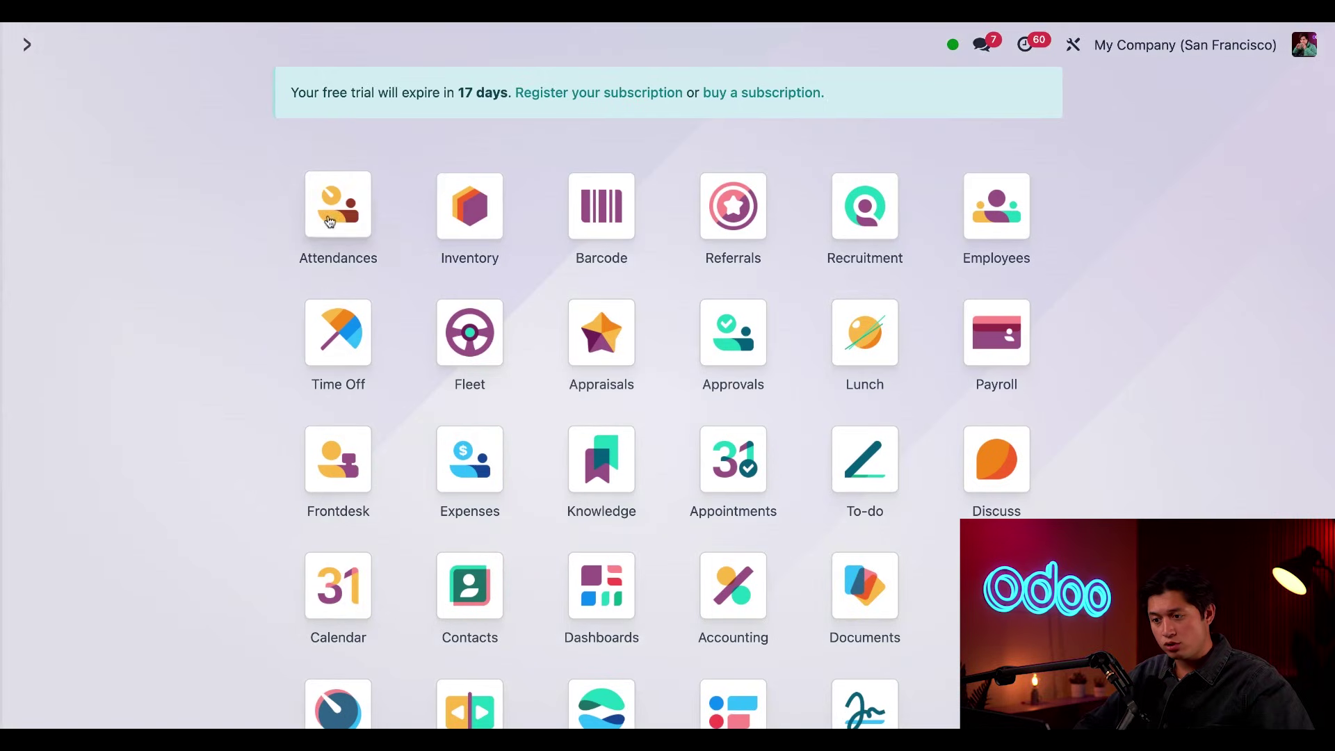
click(470, 228)
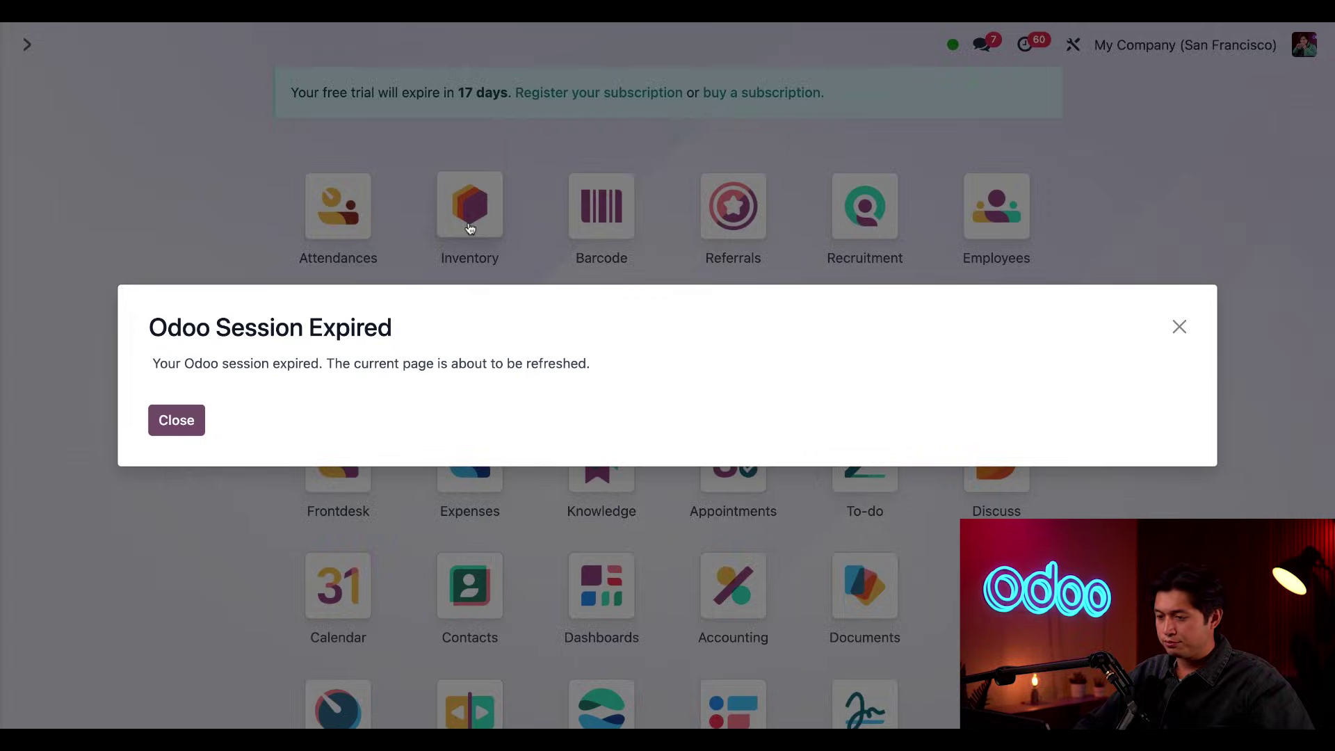